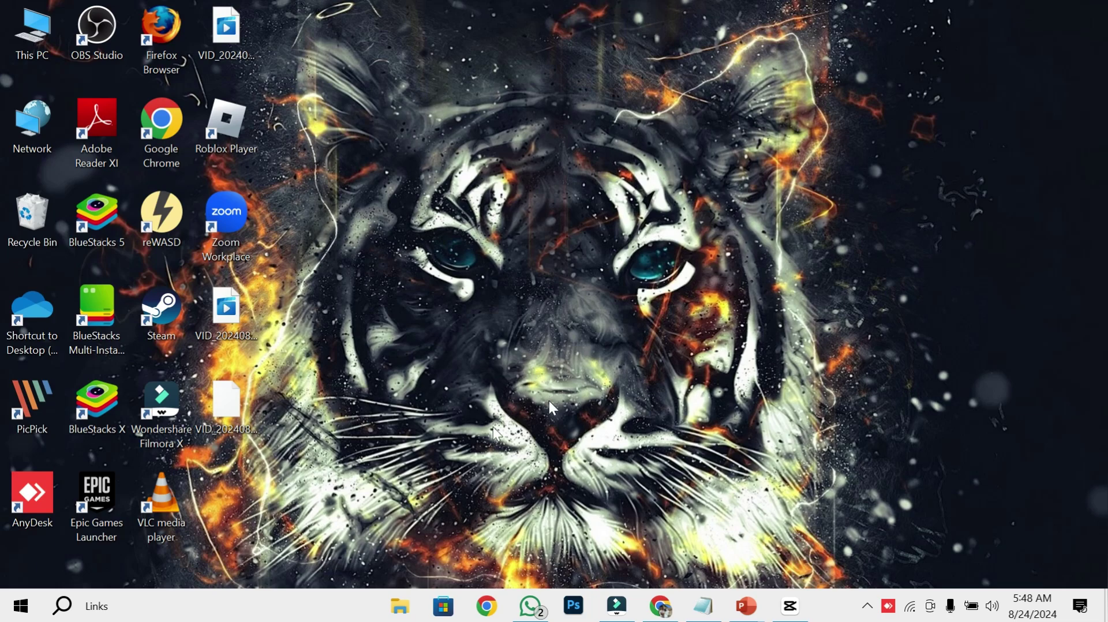
# Step: Switch to CapCut and add a default text clip at the start of the timeline
pyautogui.click(790, 607)
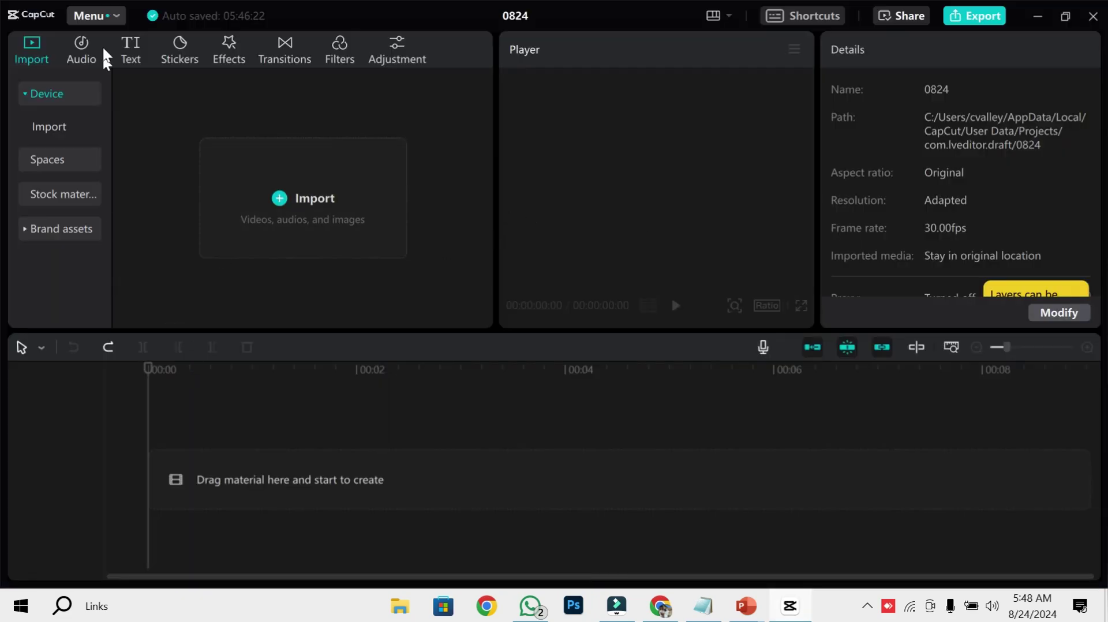
pyautogui.click(134, 53)
pyautogui.moveTo(157, 148)
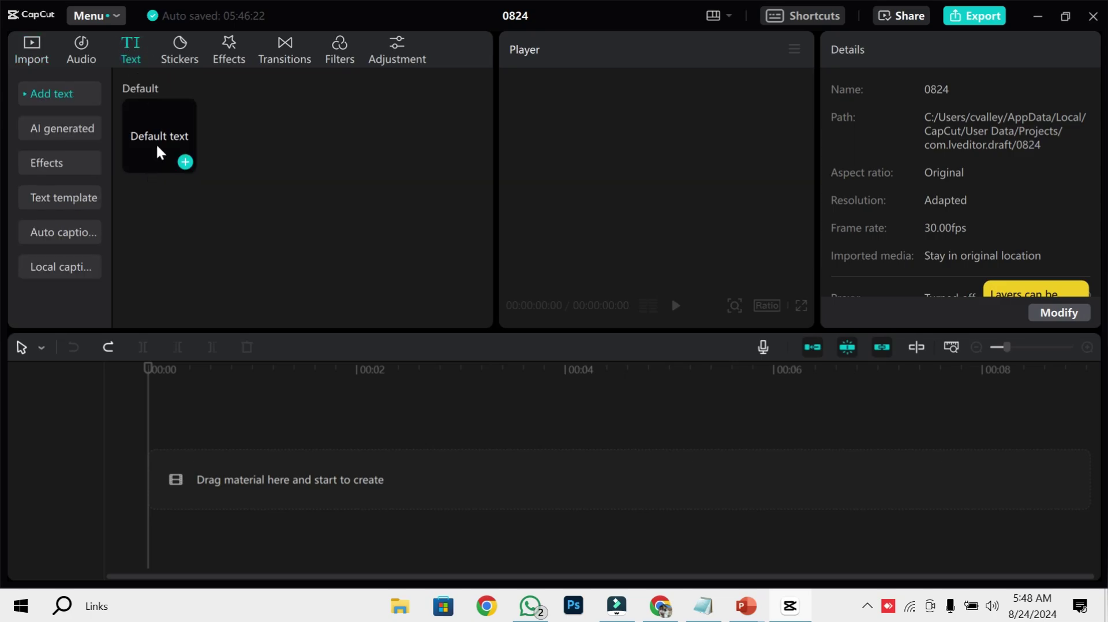
pyautogui.moveTo(157, 149); pyautogui.dragTo(173, 430)
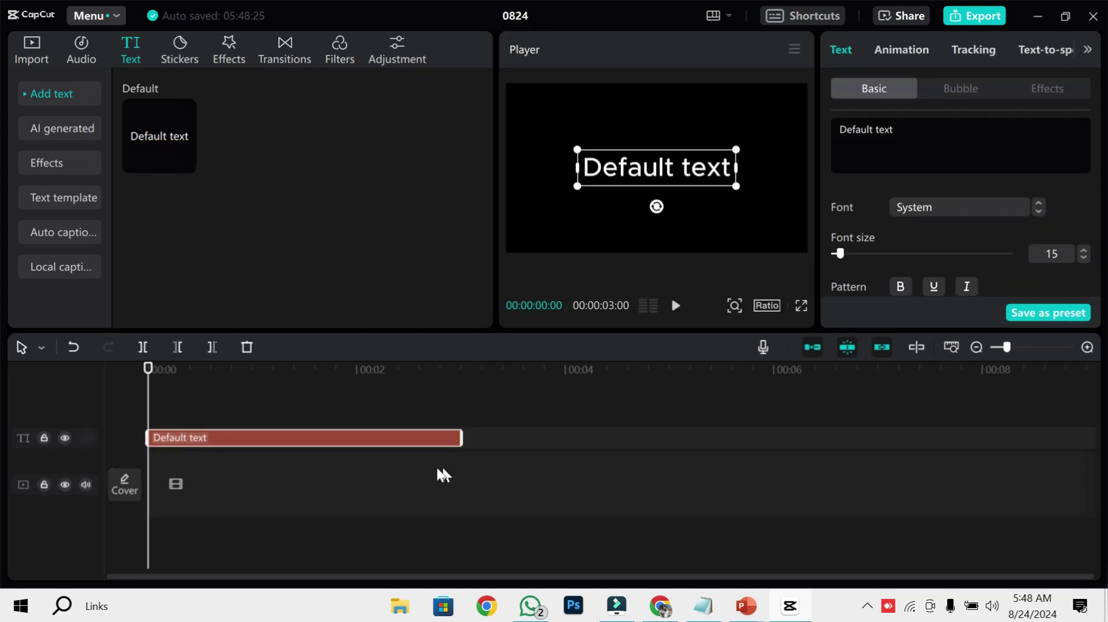
# Step: Extend the default text clip on the timeline to a duration of about 00:00:04:07
pyautogui.click(394, 506)
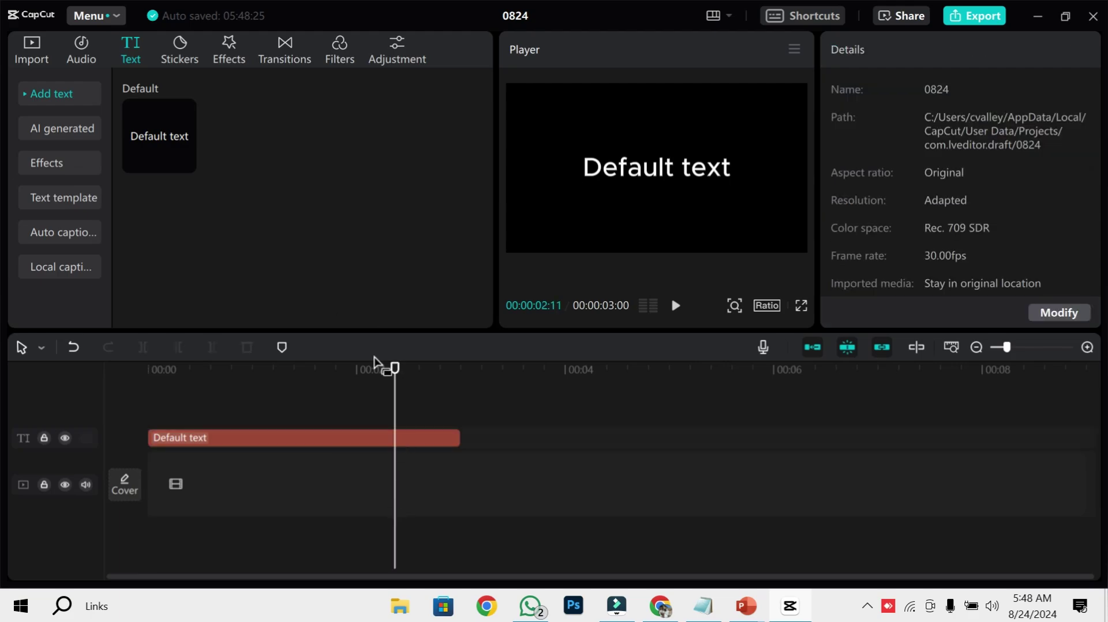
pyautogui.click(149, 369)
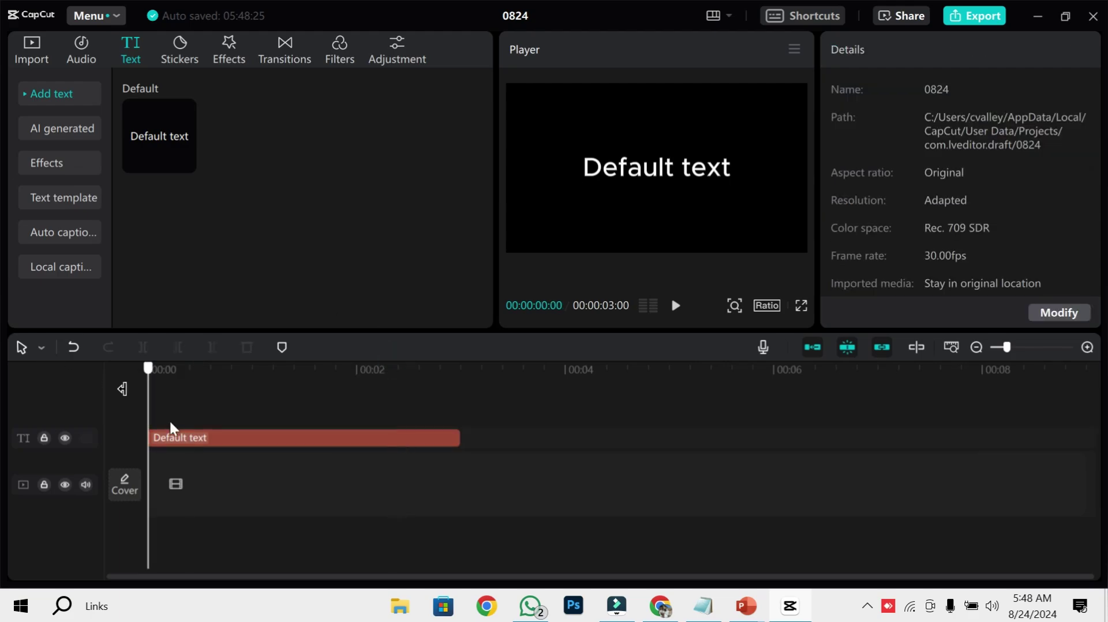
pyautogui.click(239, 440)
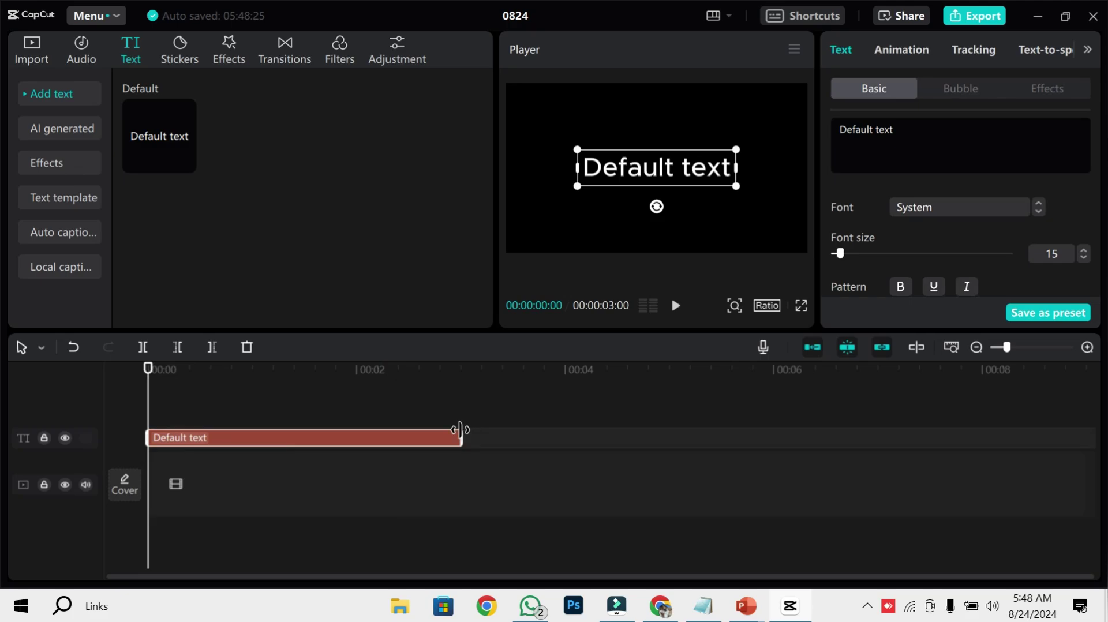
pyautogui.moveTo(465, 428); pyautogui.dragTo(583, 416)
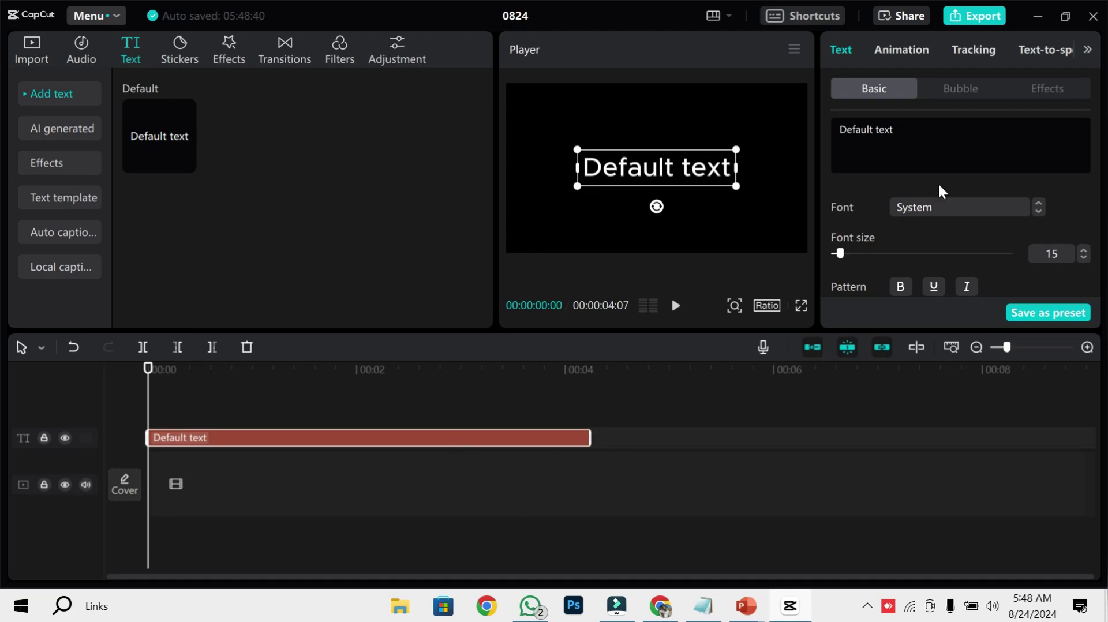
# Step: Replace the default text with the number words ONE through TEN, each on its own line
pyautogui.doubleClick(884, 129)
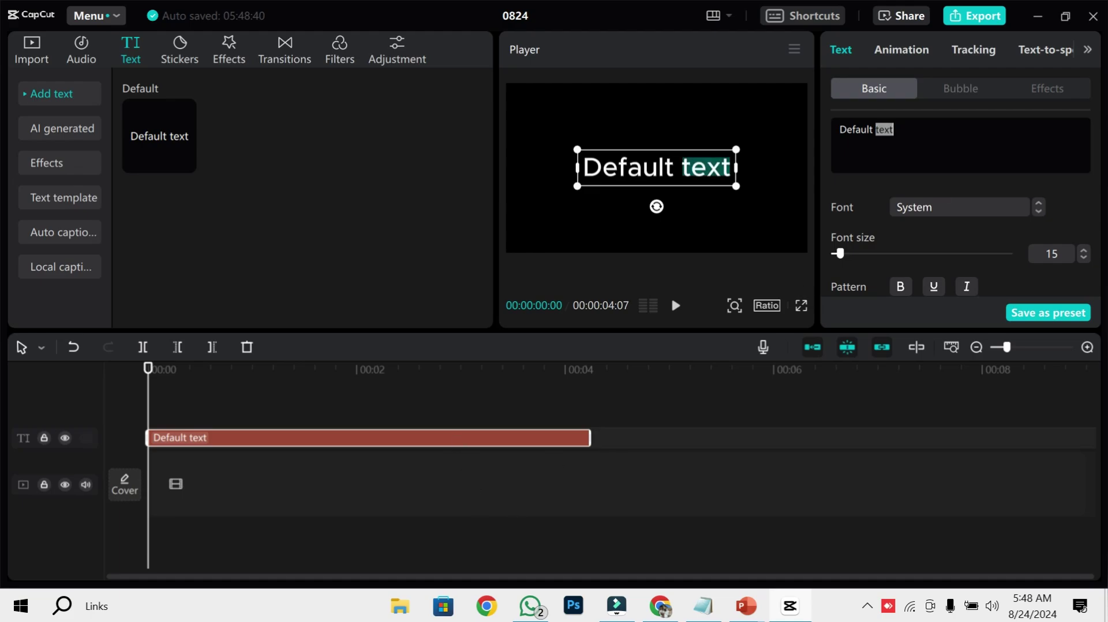
pyautogui.hotkey('ctrl', 'a')
pyautogui.doubleClick(884, 130)
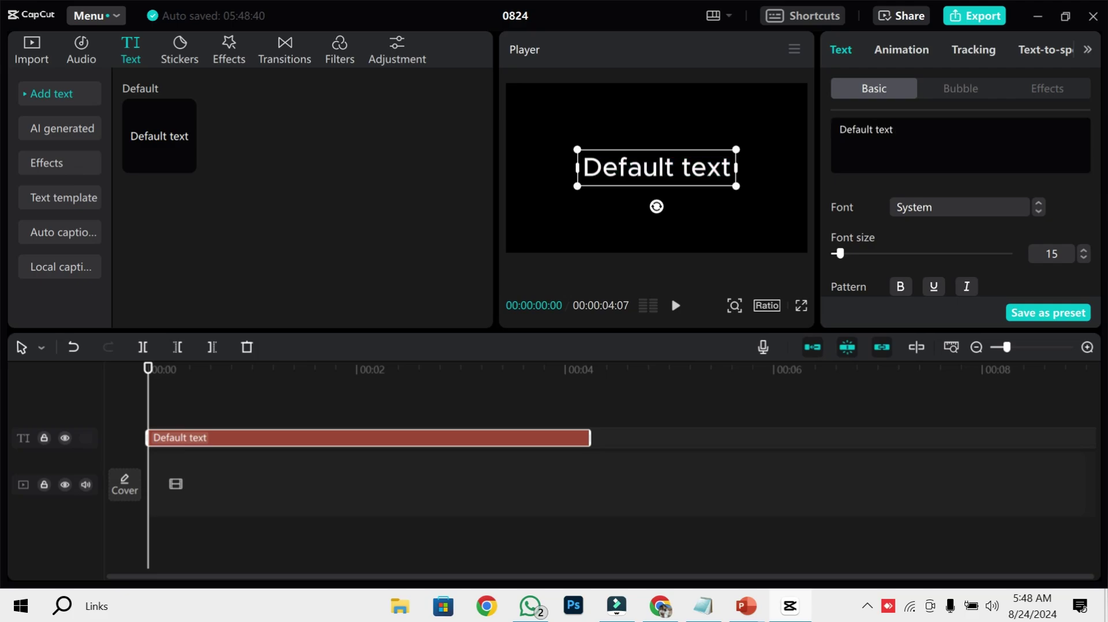
pyautogui.hotkey('ctrl', 'a')
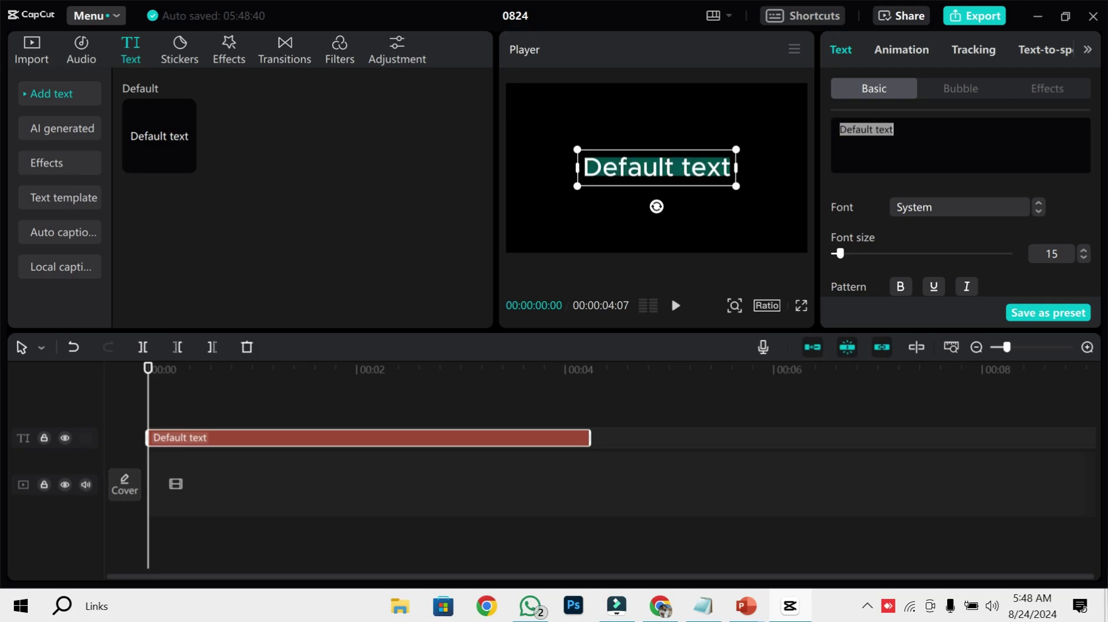
pyautogui.write('ONE TWO THREE FOUR FIVE SIX SEVEN EIGHT NINE TEN')
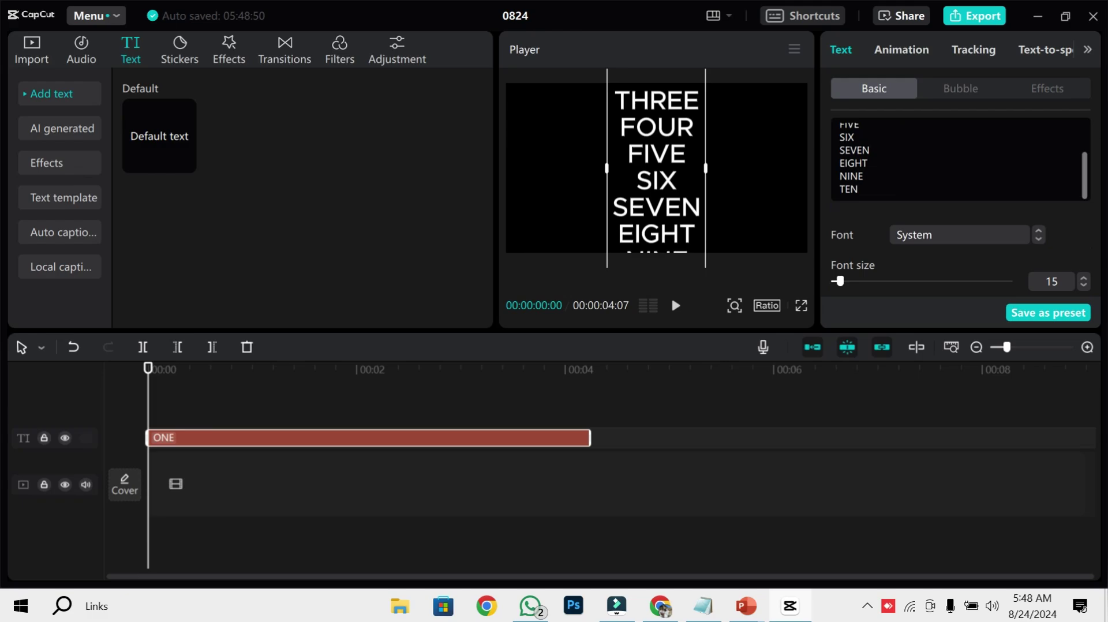
# Step: Format the number list text as bold and italic, keeping its white colour
pyautogui.scroll(-2, 961, 243)
pyautogui.scroll(2, 961, 147)
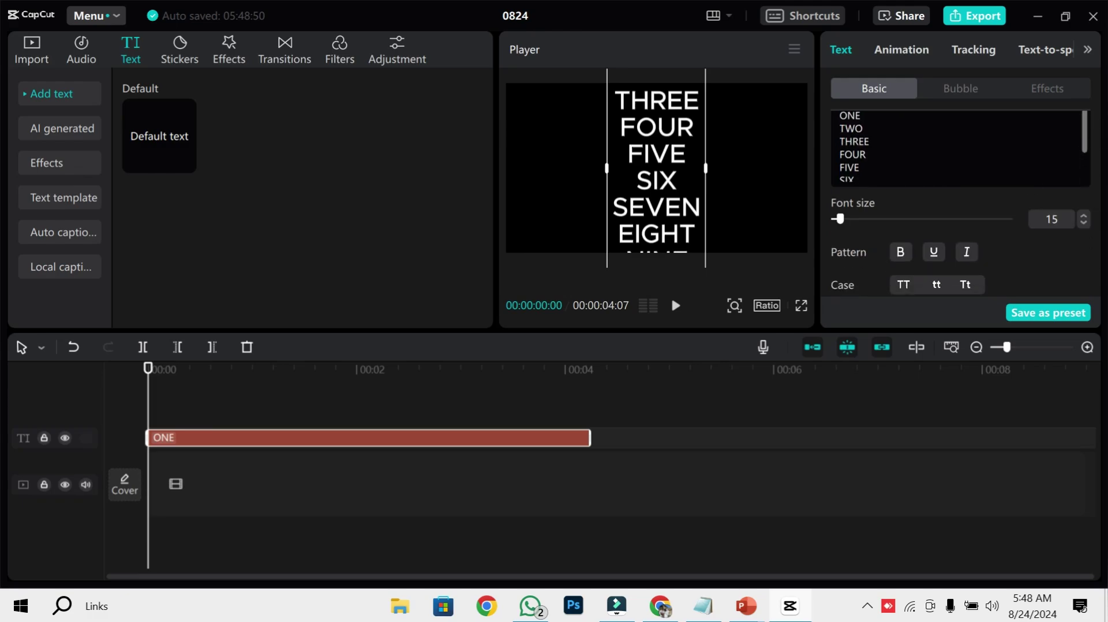
pyautogui.scroll(-2, 961, 147)
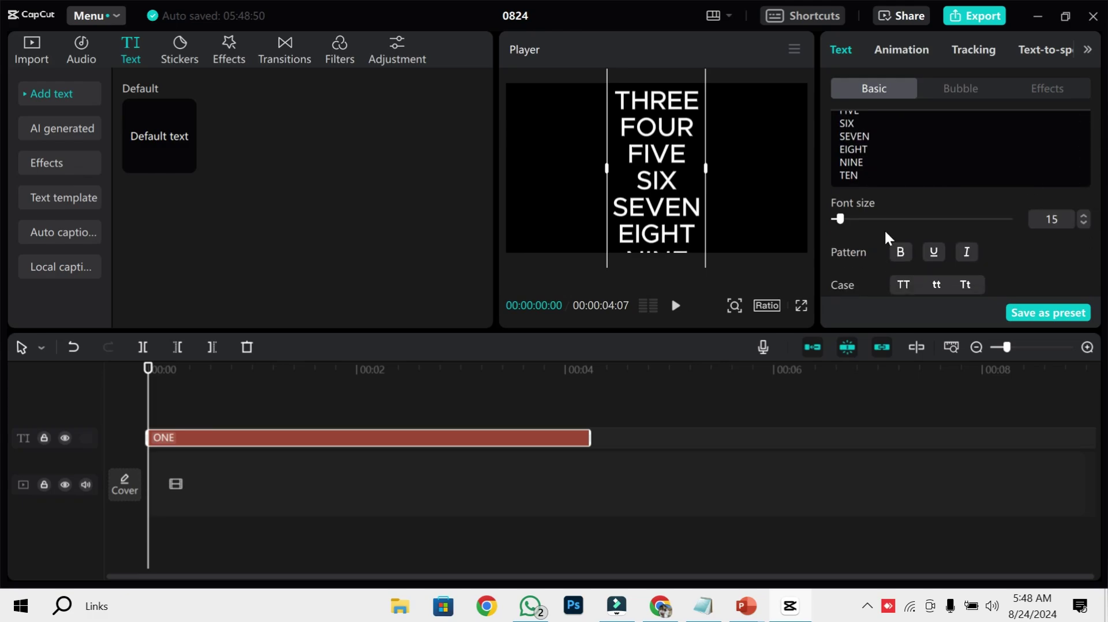
pyautogui.click(899, 253)
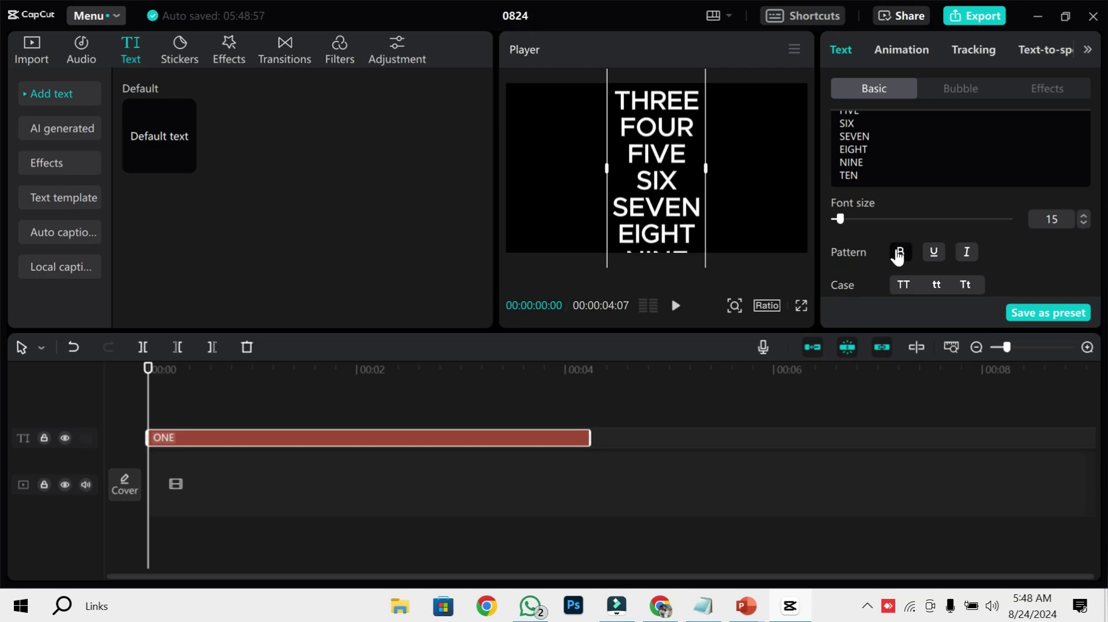
pyautogui.click(971, 252)
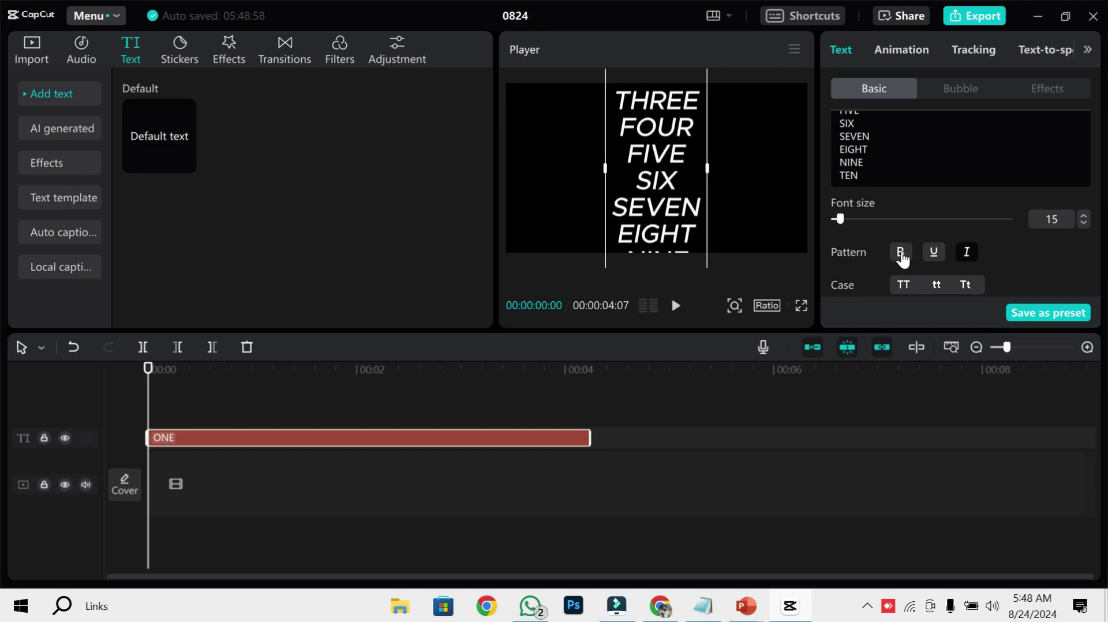
pyautogui.scroll(-2, 945, 262)
pyautogui.click(954, 254)
pyautogui.click(957, 249)
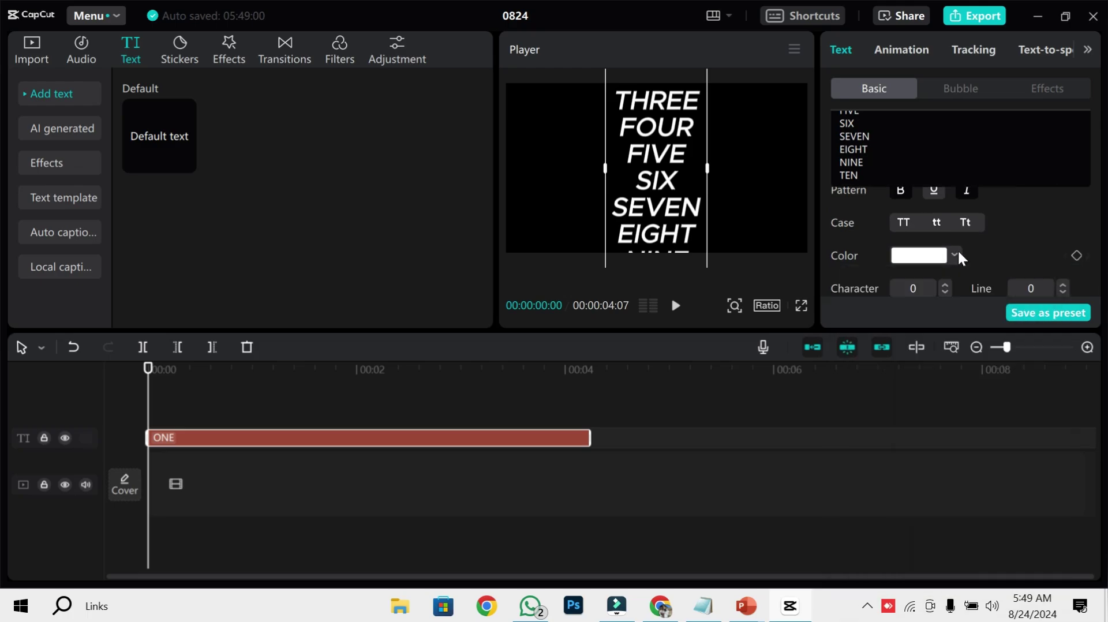
pyautogui.scroll(3, 962, 243)
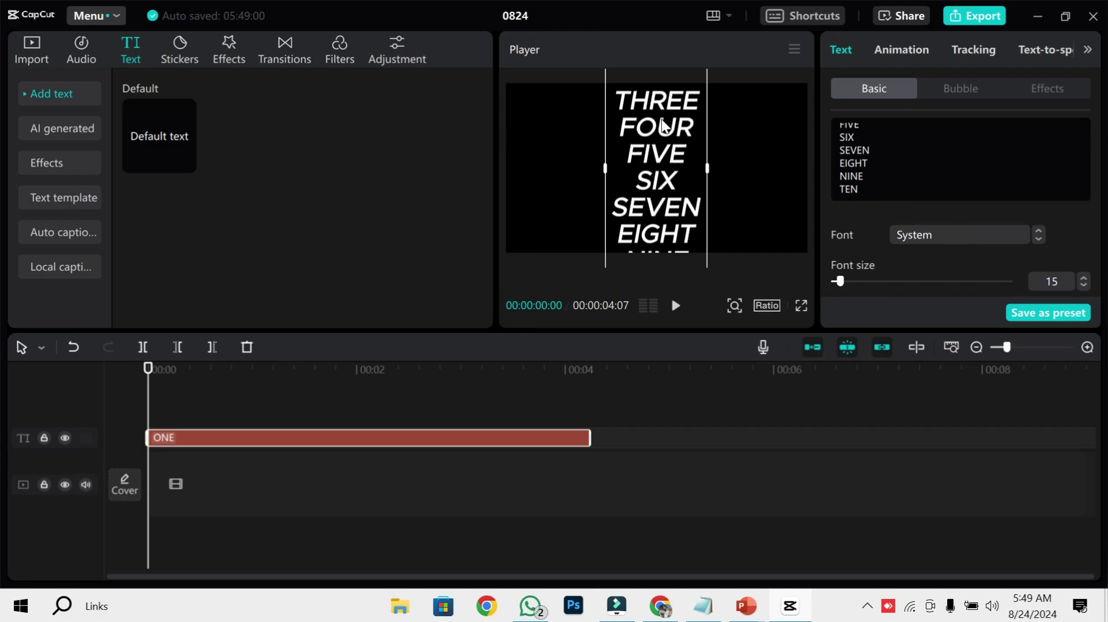
# Step: Move the text straight down to Y -1730 so ONE sits near the frame's centre, and add a position keyframe at 00:00:00:00
pyautogui.moveTo(656, 109); pyautogui.dragTo(658, 230)
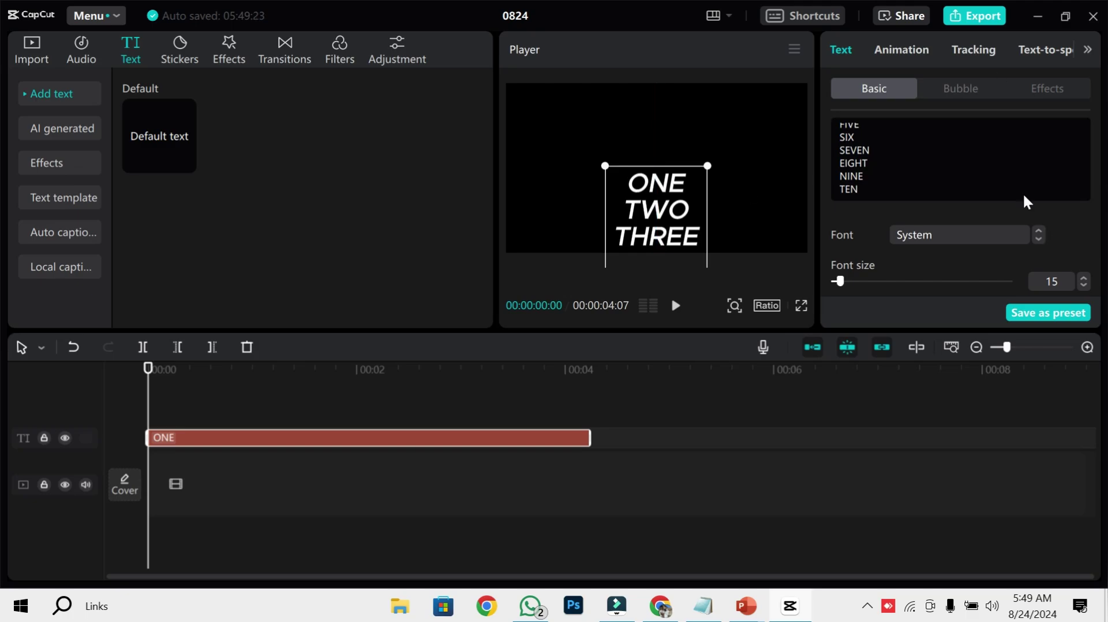
pyautogui.scroll(-5, 1023, 193)
pyautogui.scroll(-4, 1016, 200)
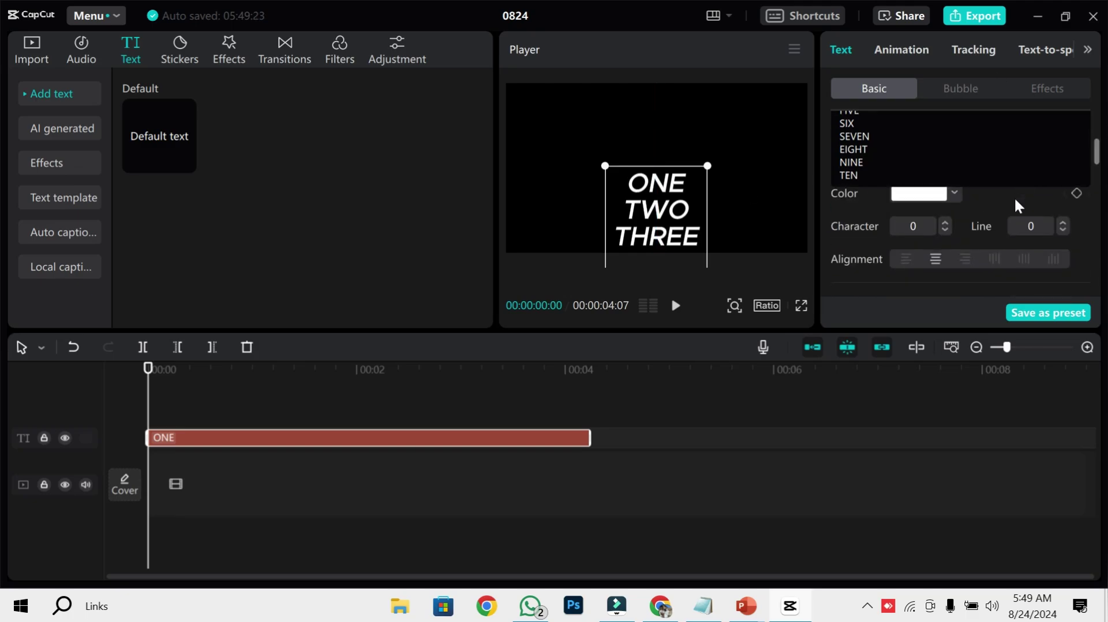
pyautogui.scroll(-5, 1013, 215)
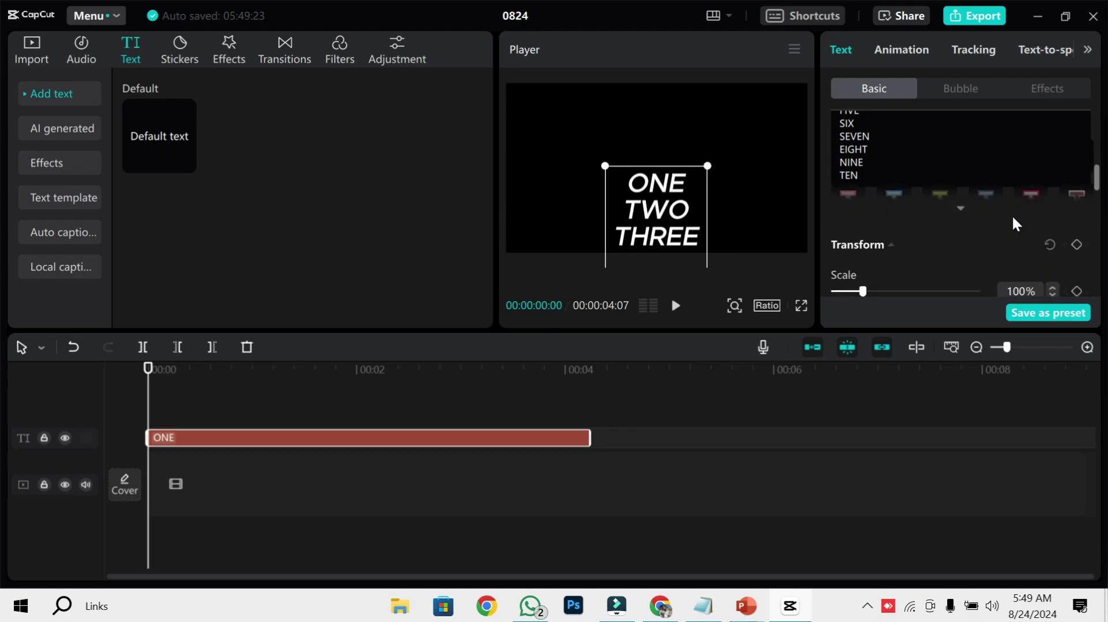
pyautogui.scroll(-3, 1013, 215)
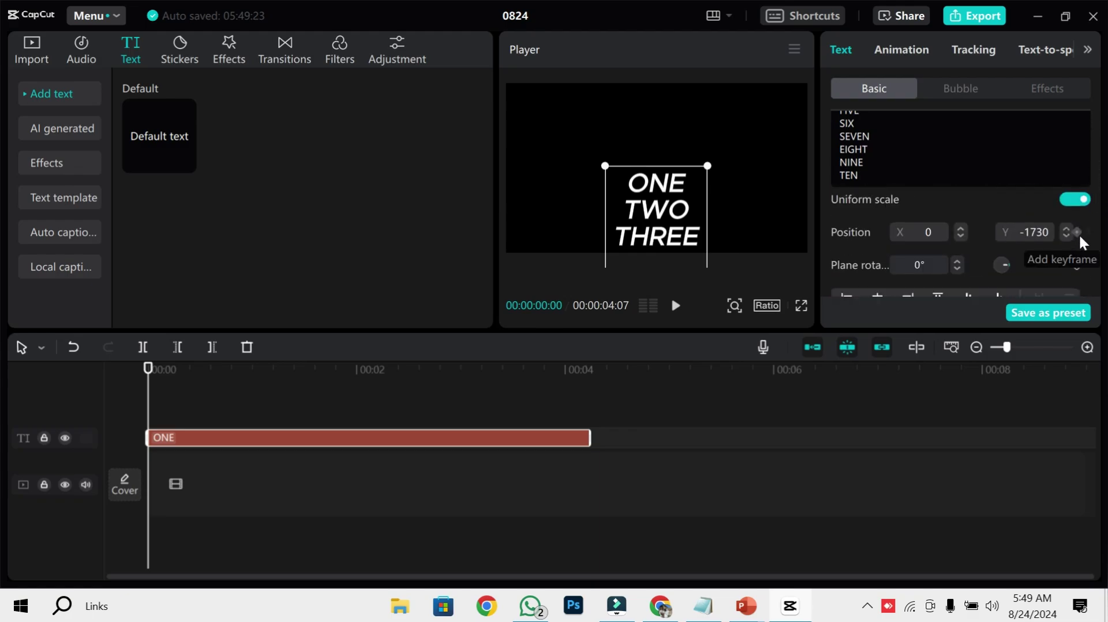
pyautogui.click(1076, 232)
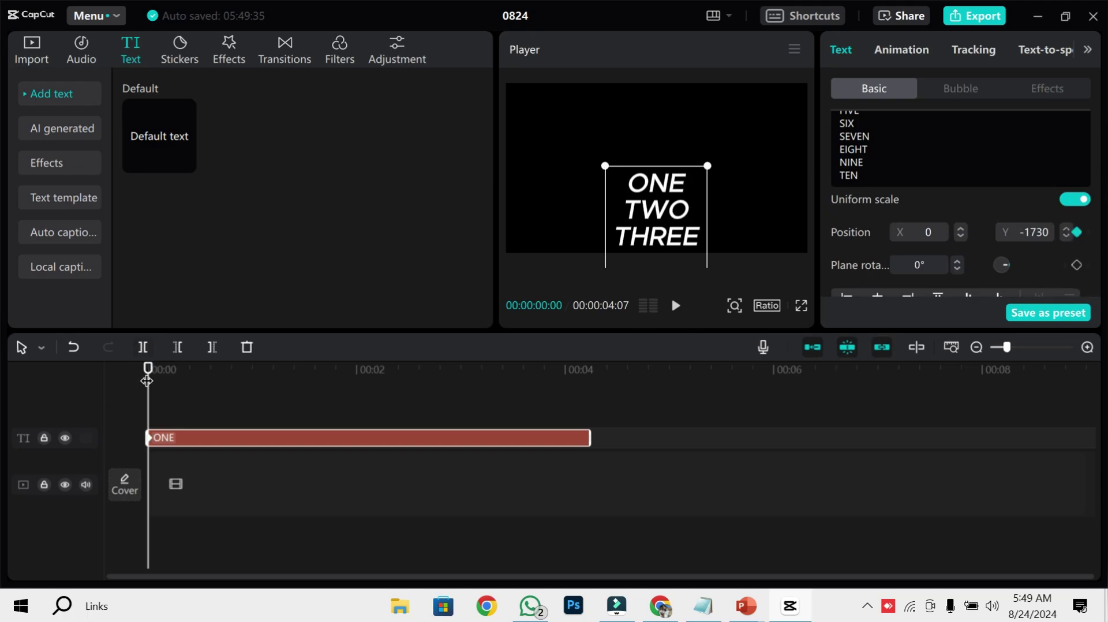
# Step: At 00:00:03:15, move the text straight up to Y 1356 so TEN sits near the frame's centre, creating the second position keyframe
pyautogui.moveTo(150, 366); pyautogui.dragTo(180, 368)
pyautogui.moveTo(433, 412); pyautogui.dragTo(513, 390)
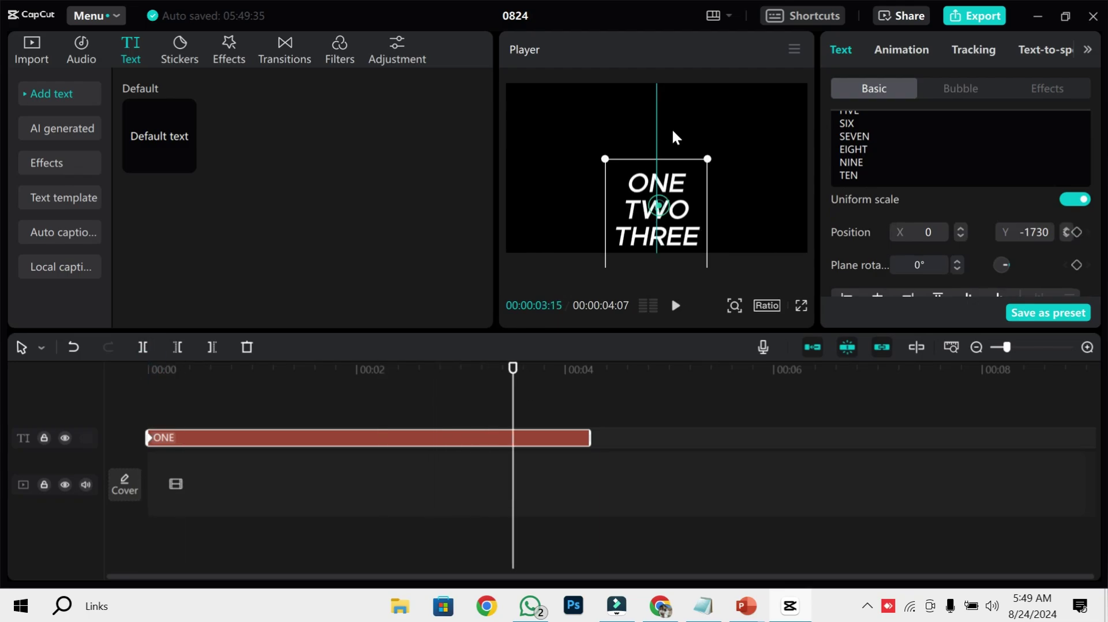
pyautogui.moveTo(672, 128); pyautogui.dragTo(657, 56)
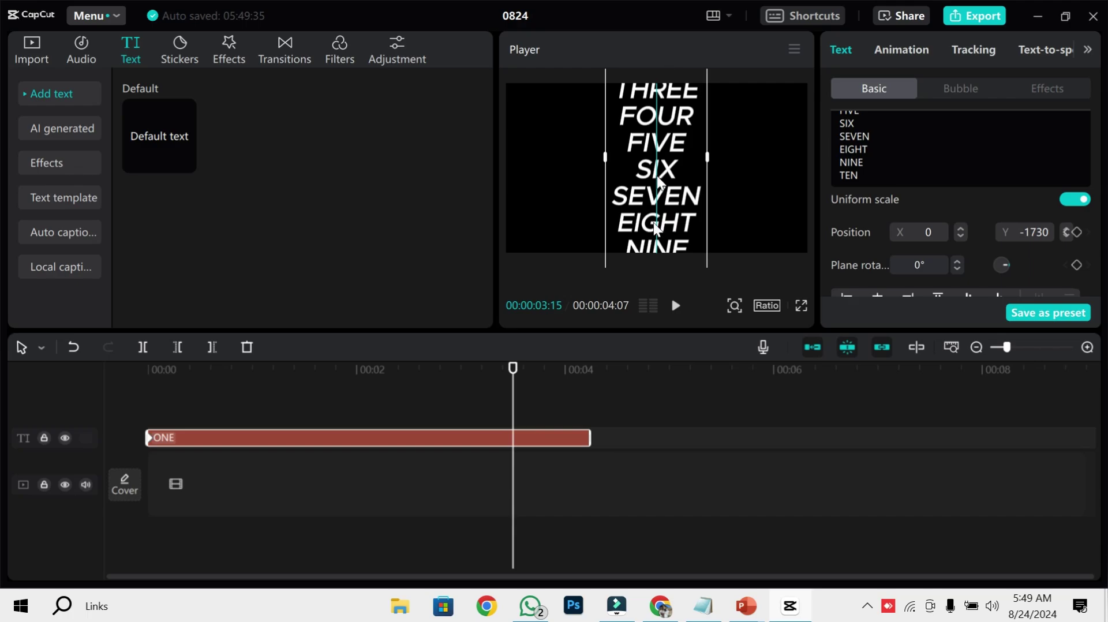
pyautogui.moveTo(654, 223); pyautogui.dragTo(657, 121)
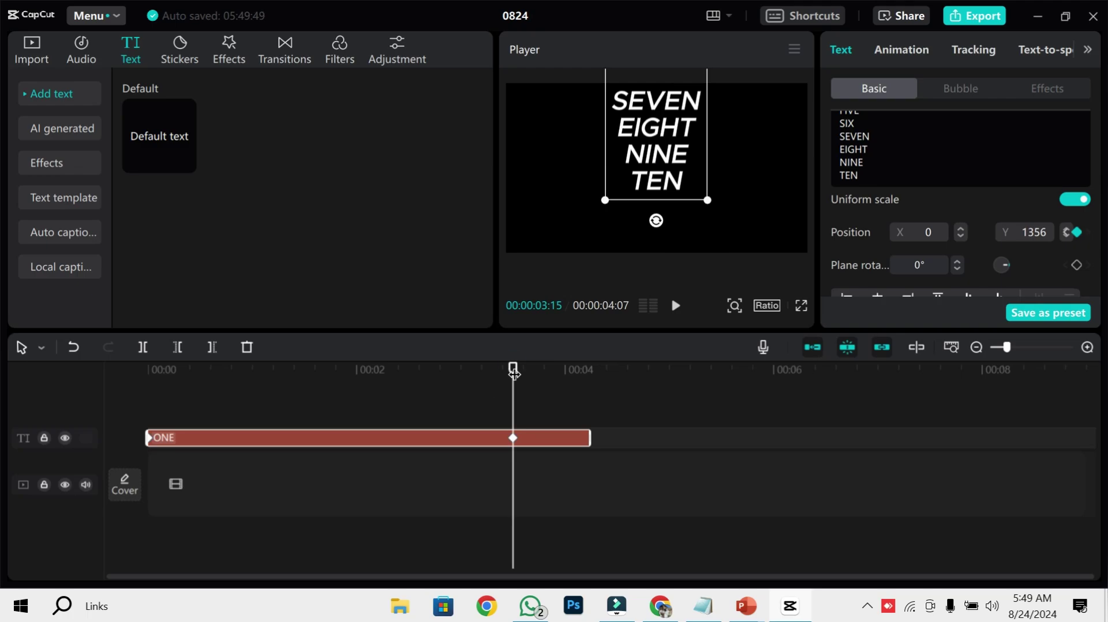
# Step: Play the scrolling text animation and return the playhead to the start
pyautogui.click(201, 369)
pyautogui.click(677, 306)
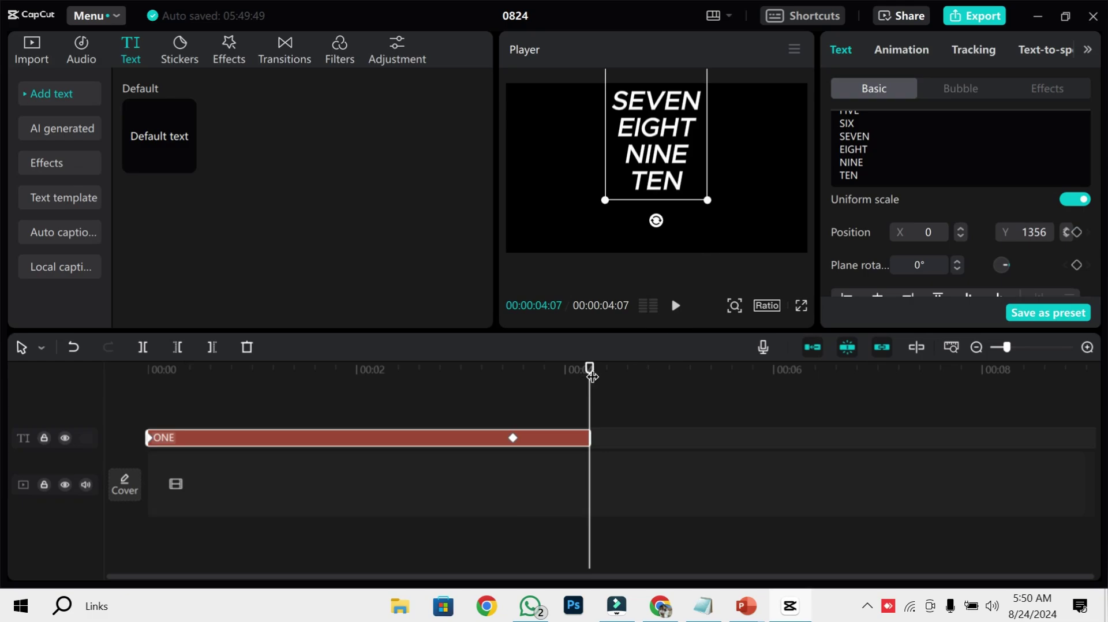
pyautogui.moveTo(589, 369); pyautogui.dragTo(19, 375)
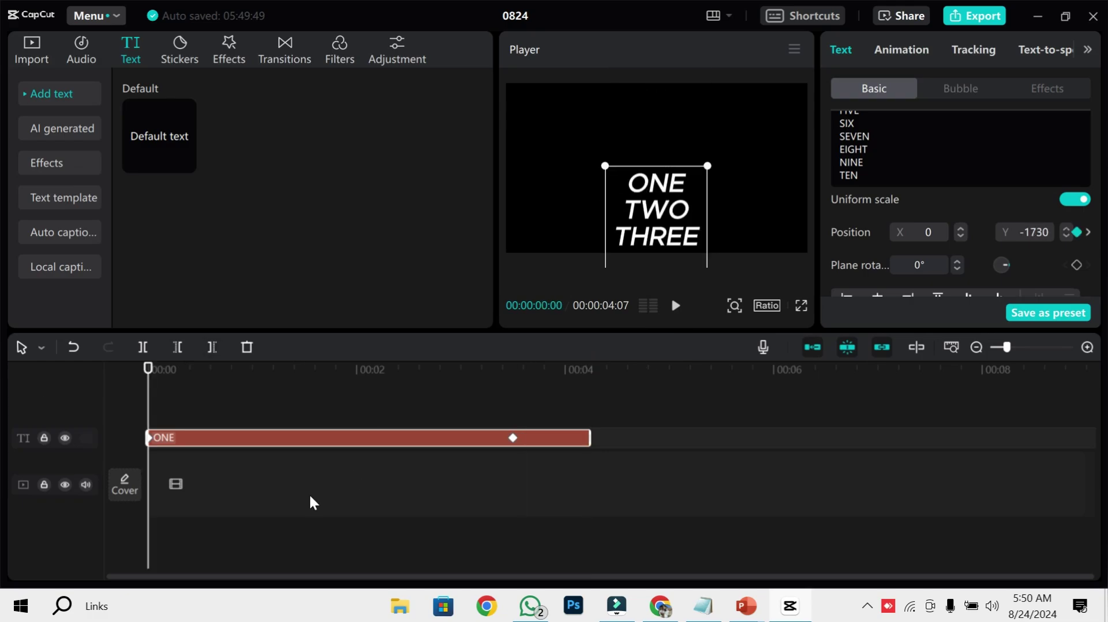
# Step: Convert the animated text clip into a compound clip and select it
pyautogui.rightClick(336, 437)
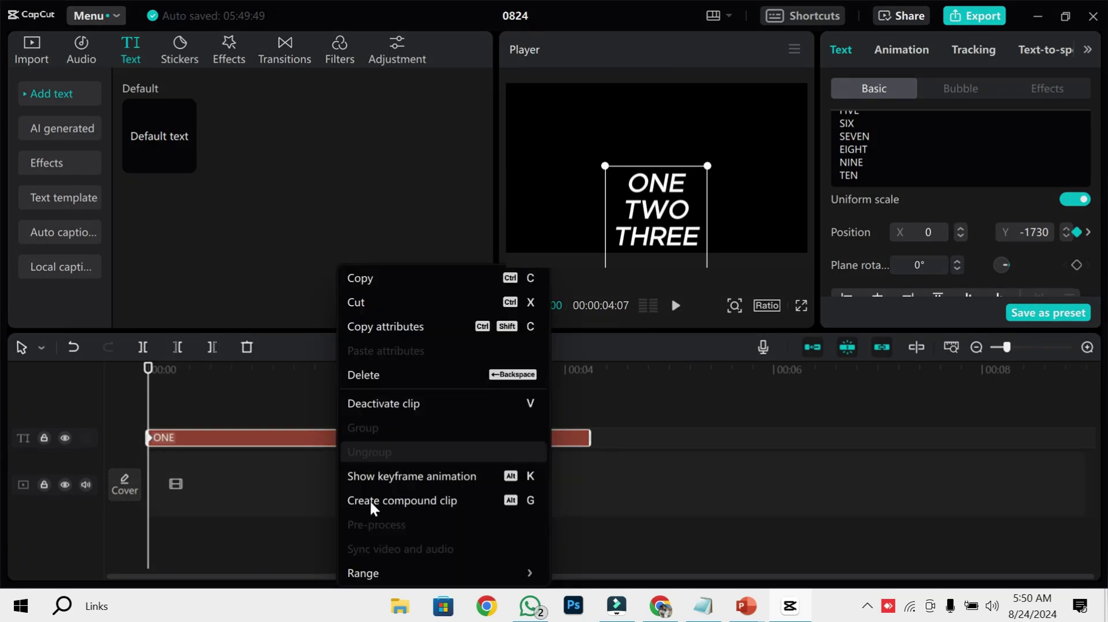
pyautogui.click(392, 498)
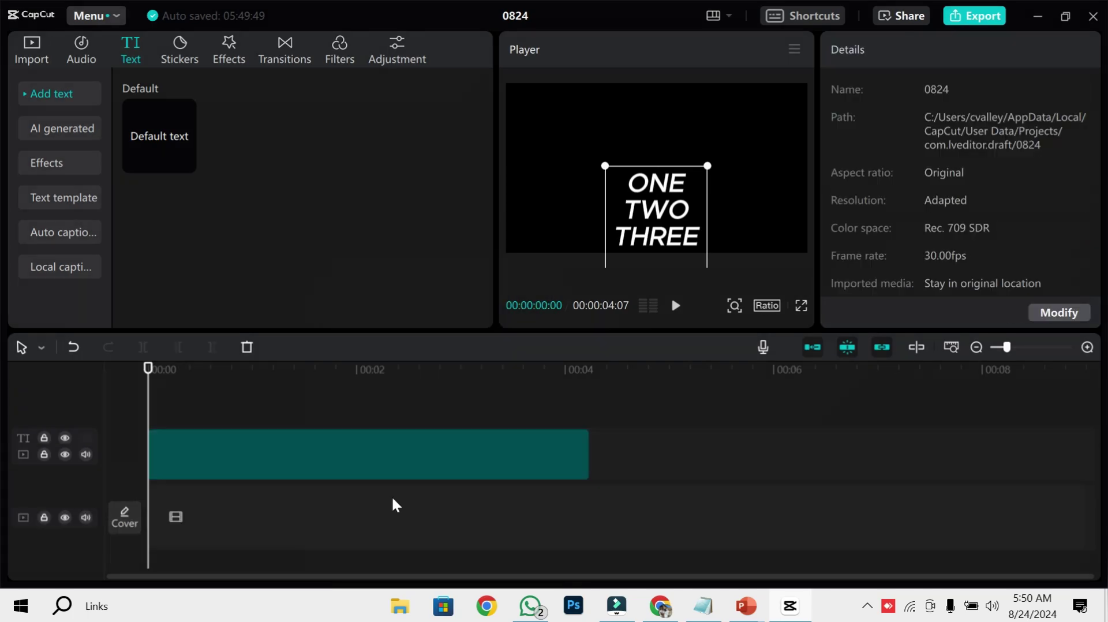
pyautogui.click(445, 462)
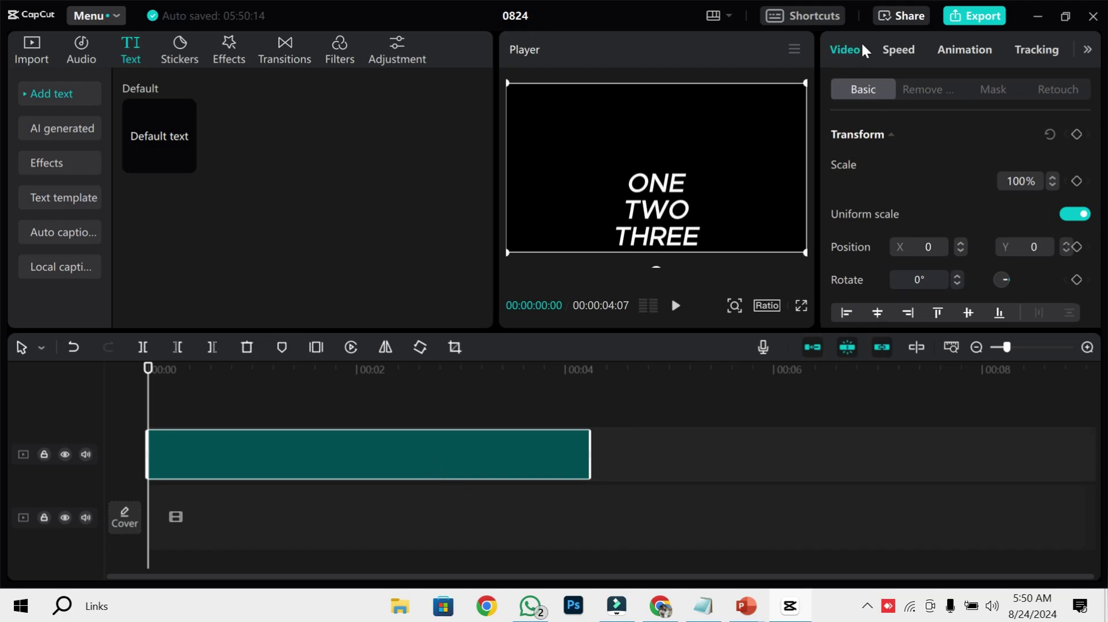
# Step: Apply a Mirror mask to the compound clip and narrow it to the height of one word, showing only ONE
pyautogui.click(993, 91)
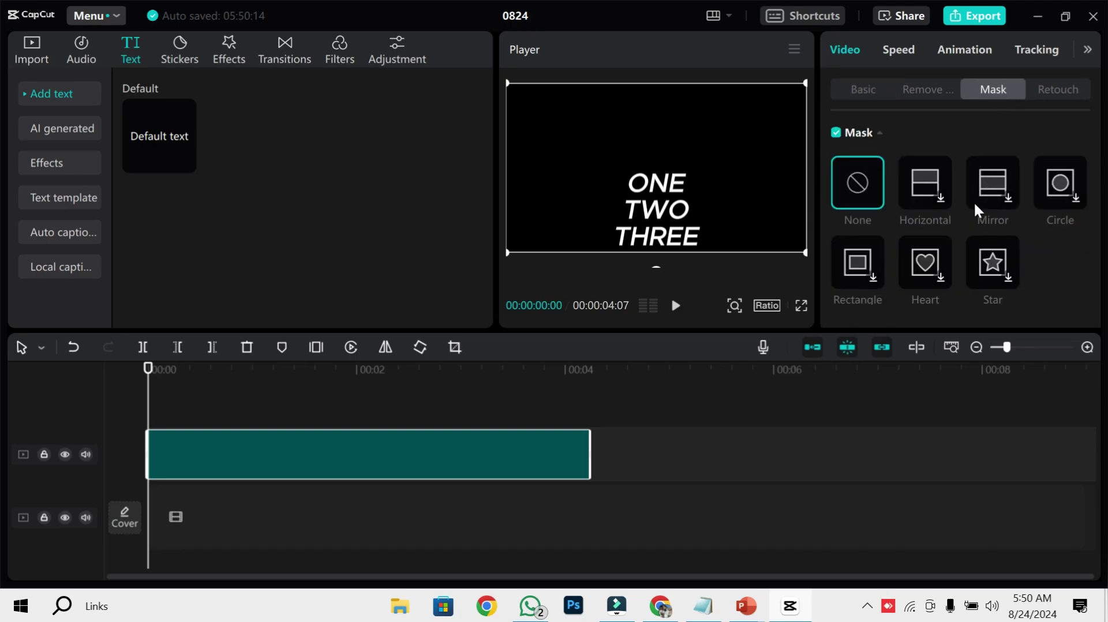
pyautogui.click(998, 184)
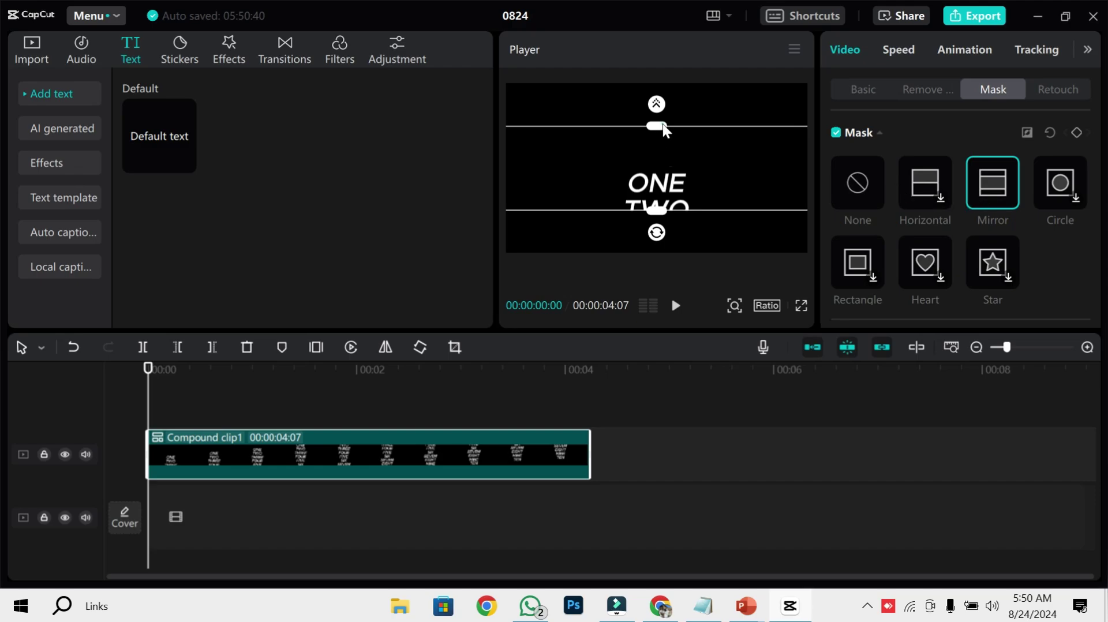
pyautogui.moveTo(658, 126); pyautogui.dragTo(664, 164)
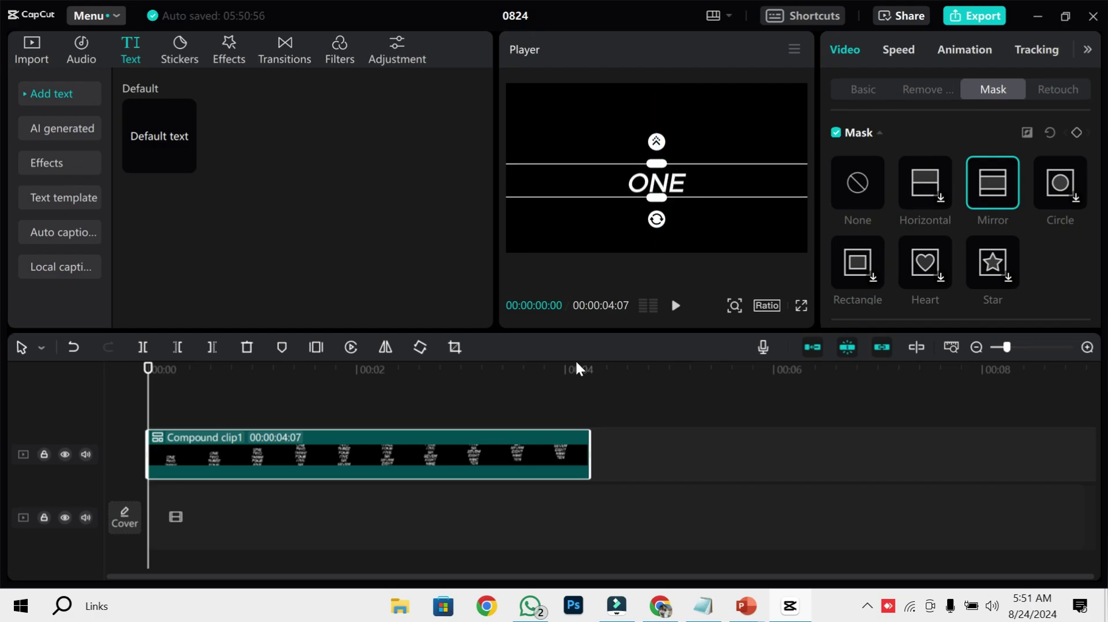
# Step: Play back the masked number scroll to check it, and minimise the editor window
pyautogui.click(676, 306)
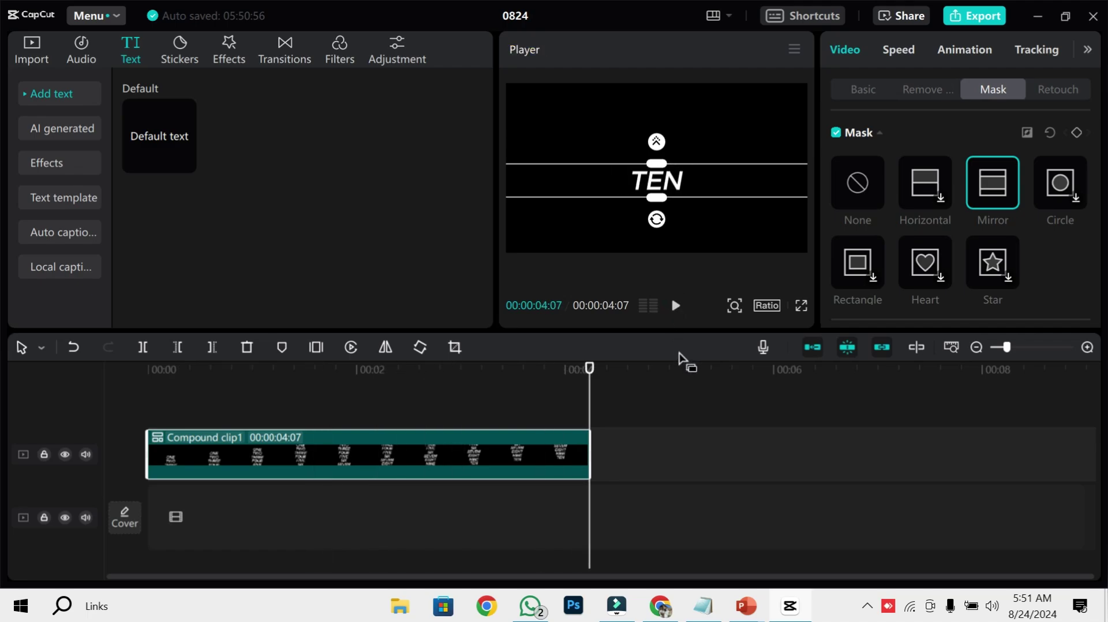
pyautogui.click(676, 308)
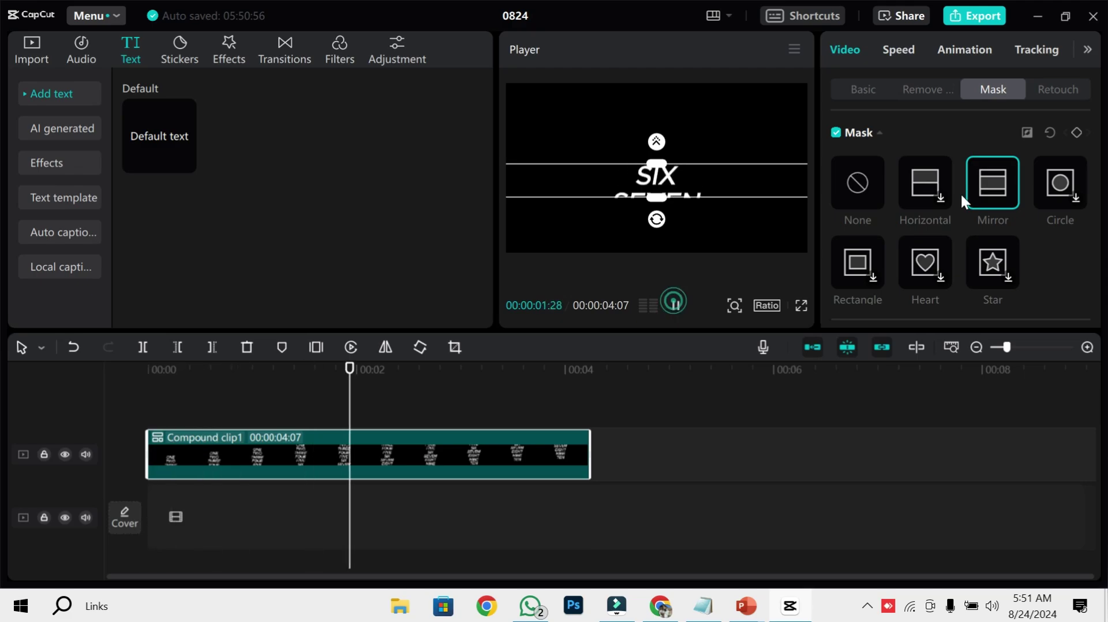
pyautogui.click(676, 306)
pyautogui.click(1037, 16)
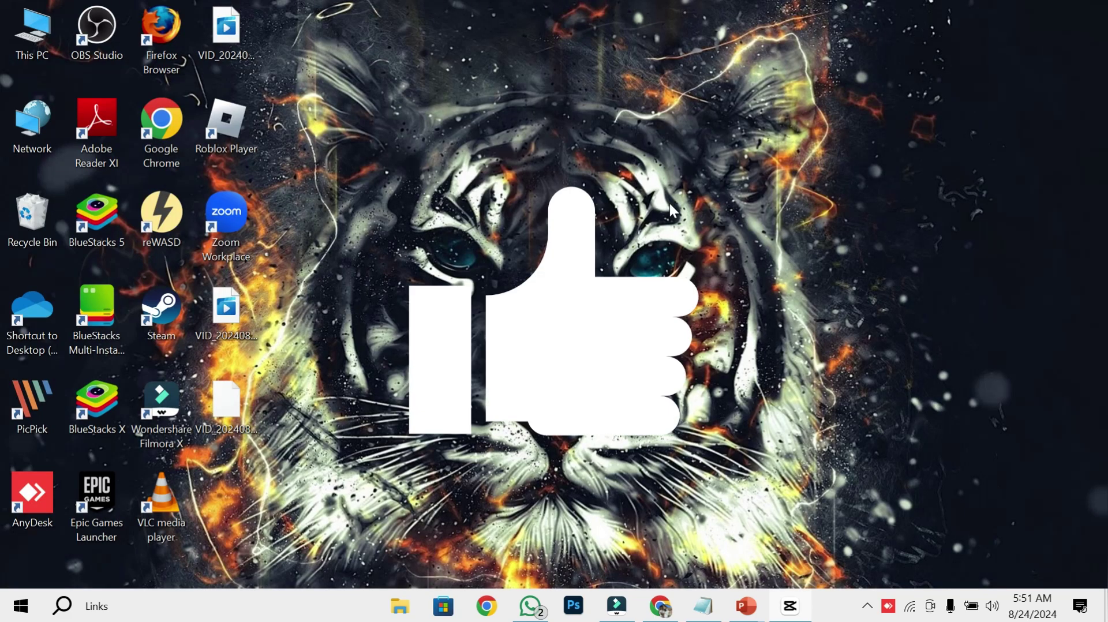